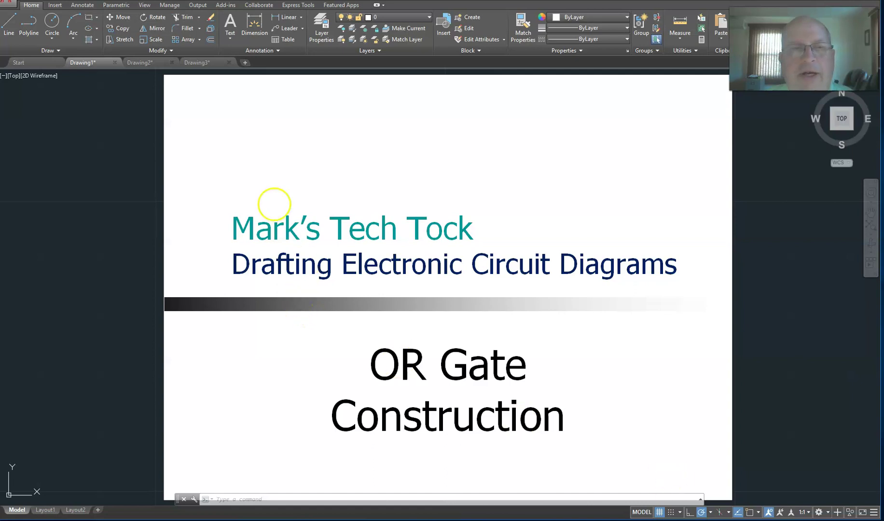
Switch to the empty Drawing3, turn Snap on, and set the snap spacing to 0.25
left_click(198, 63)
key("Escape")
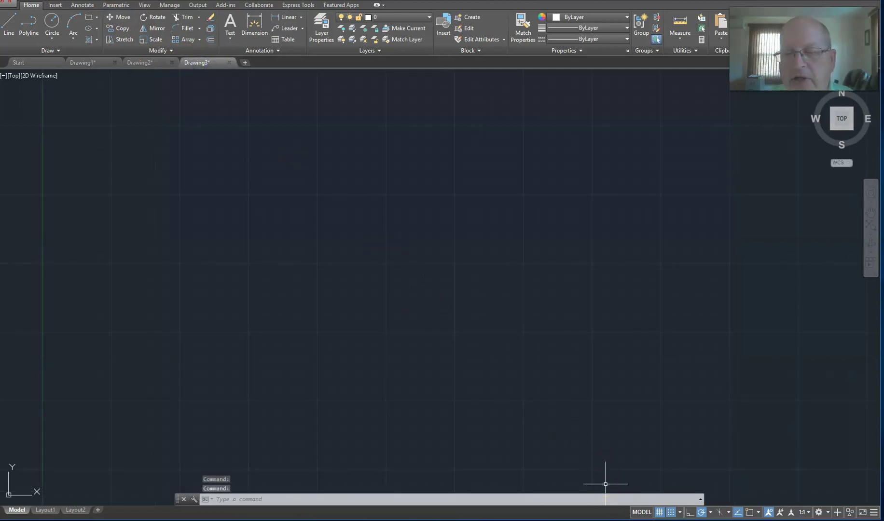
left_click(672, 513)
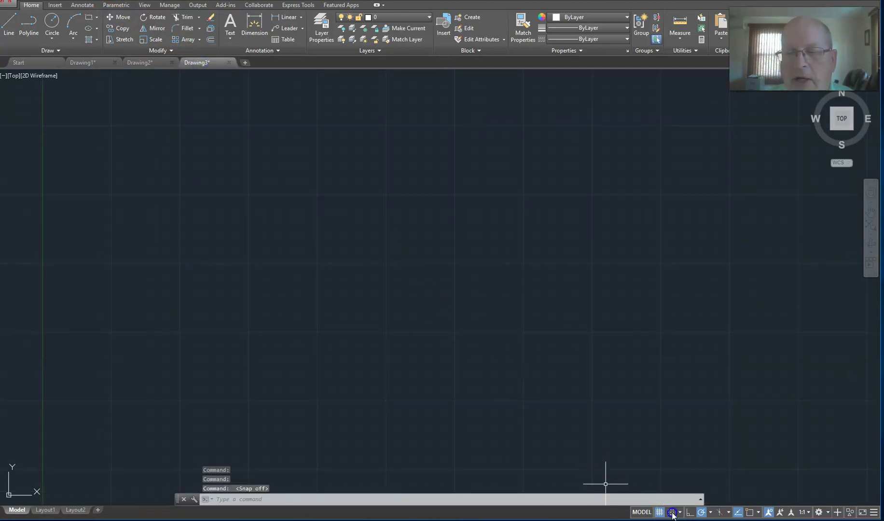
left_click(672, 512)
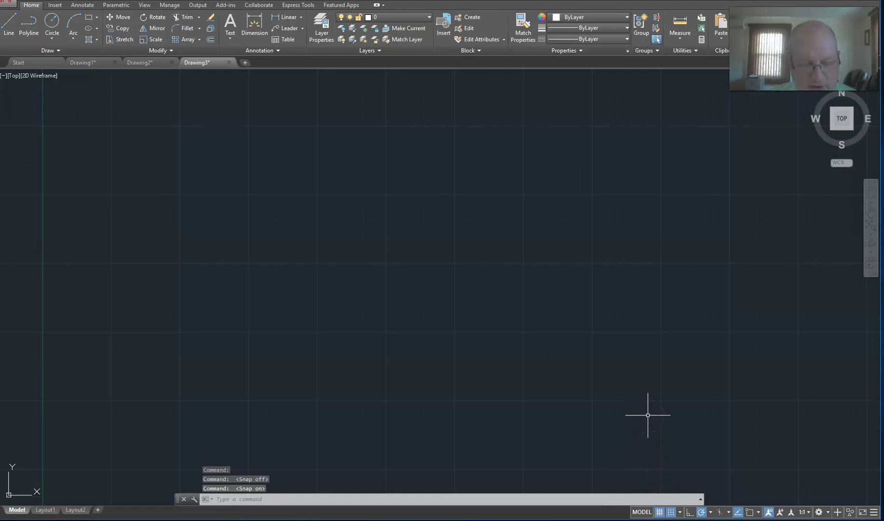
type("snap")
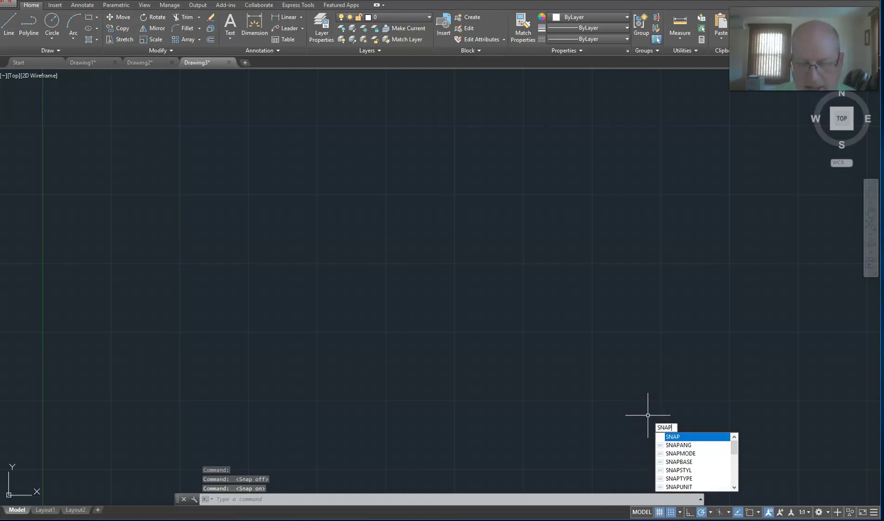
key("Return")
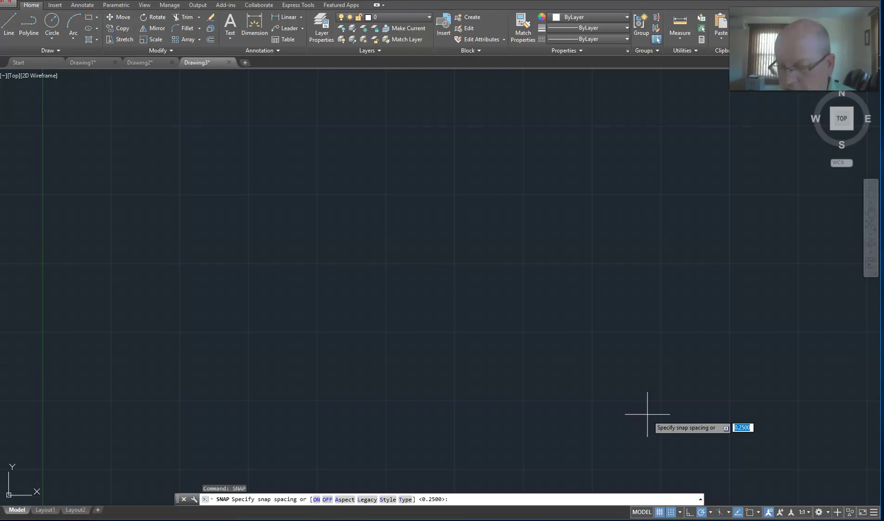
key("BackSpace")
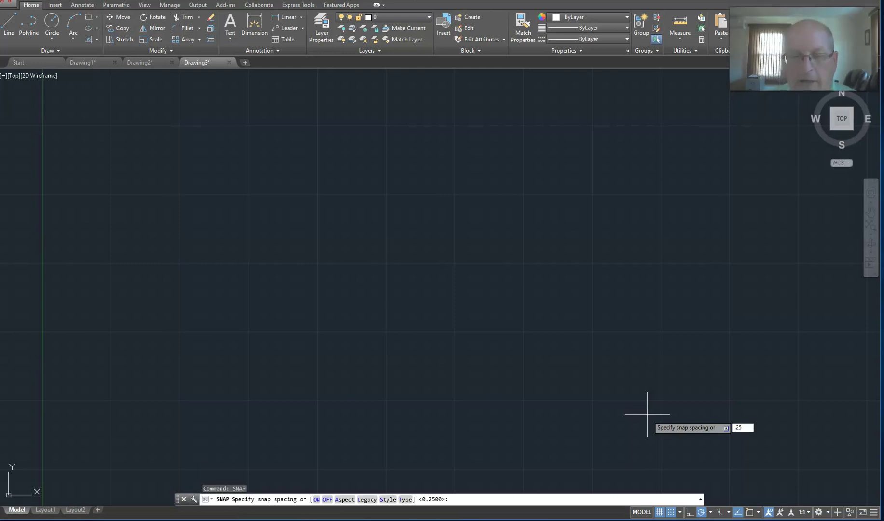
key("Return")
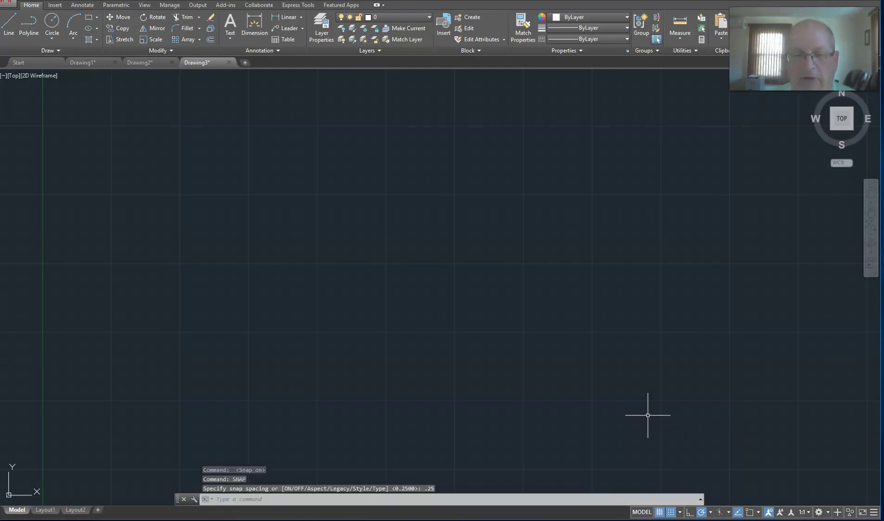
Draw a three-point arc on the grid, curving down and right to the gate's tip
left_click(75, 20)
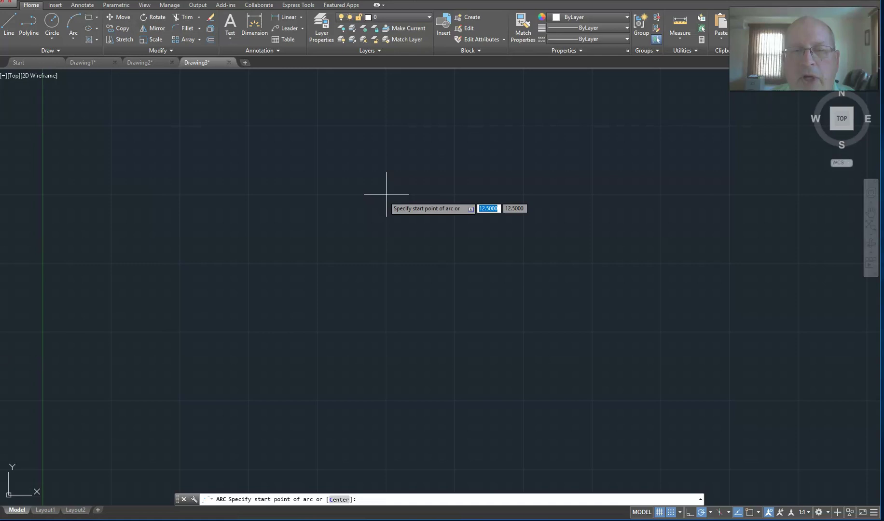
left_click(386, 193)
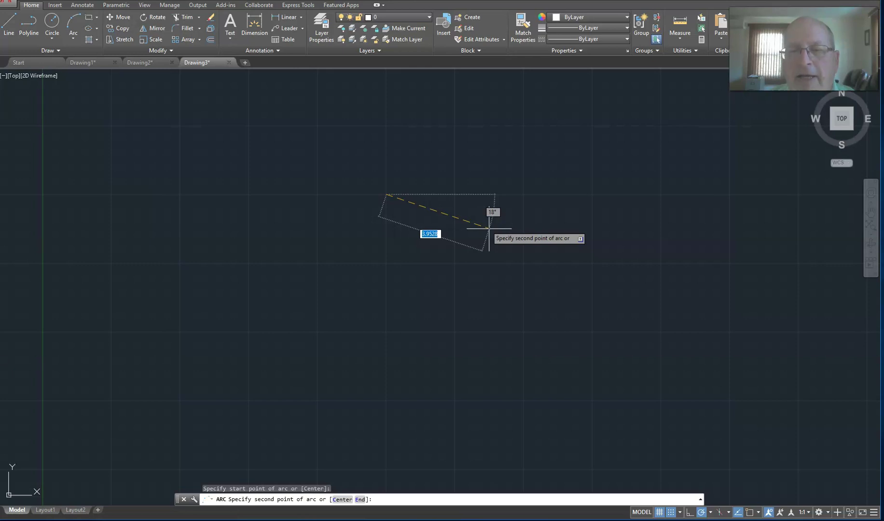
left_click(489, 229)
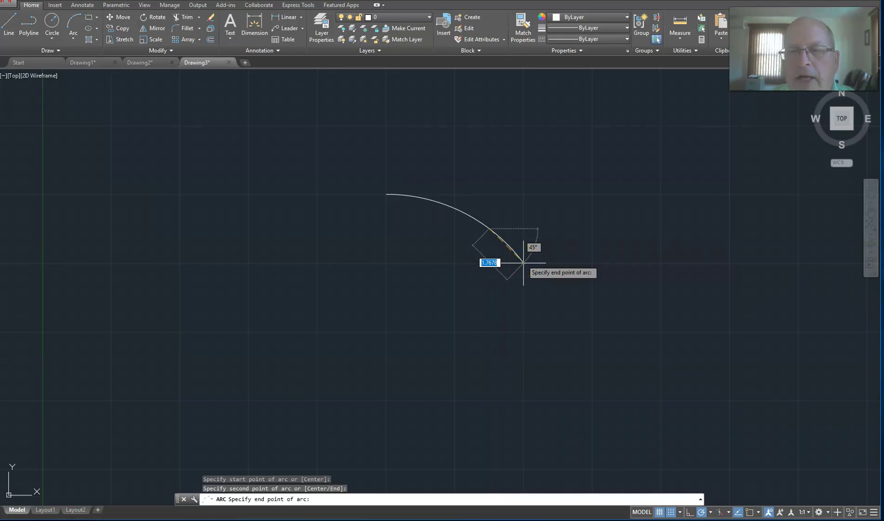
left_click(524, 263)
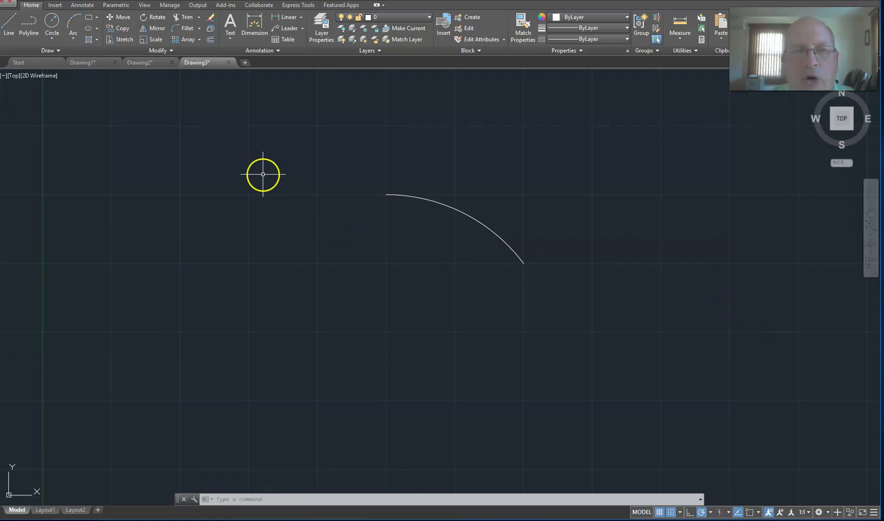
Draw a horizontal line leftward from the arc's left endpoint as the top edge
left_click(7, 22)
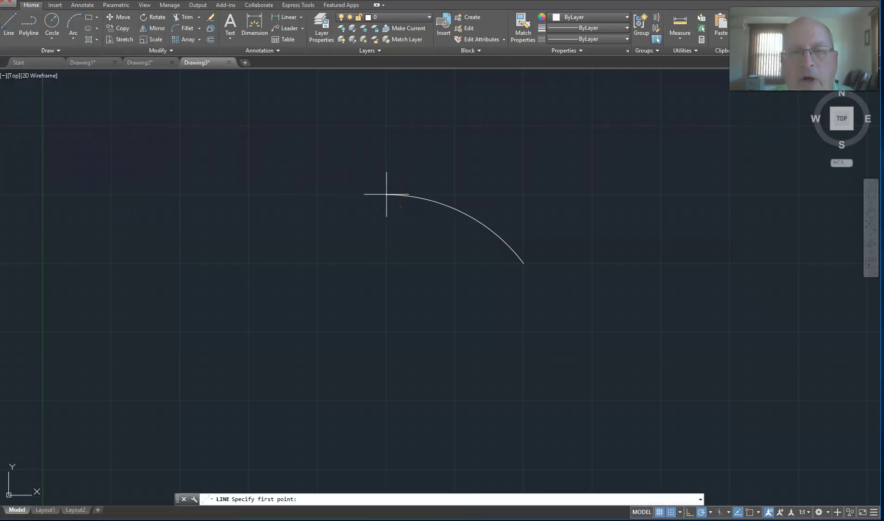
left_click(386, 195)
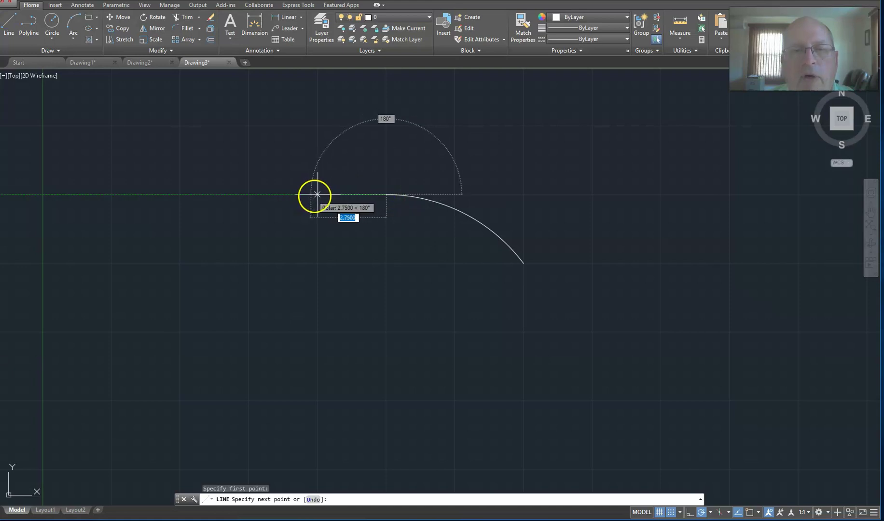
left_click(317, 195)
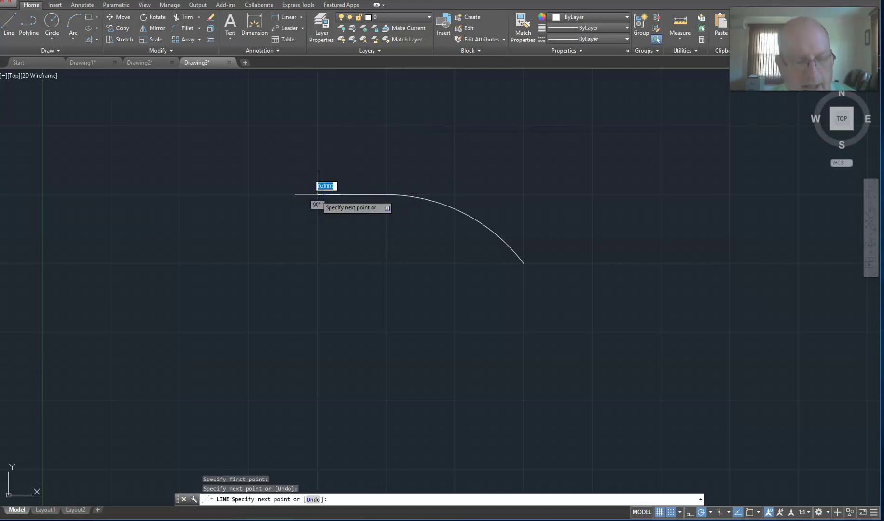
key("Escape")
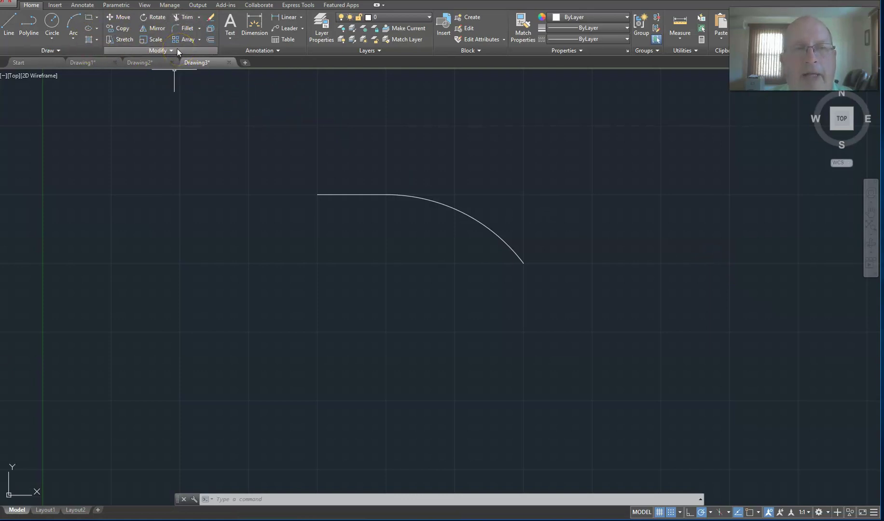
Mirror the top line and arc across a horizontal axis through the tip, keeping the originals
left_click(155, 29)
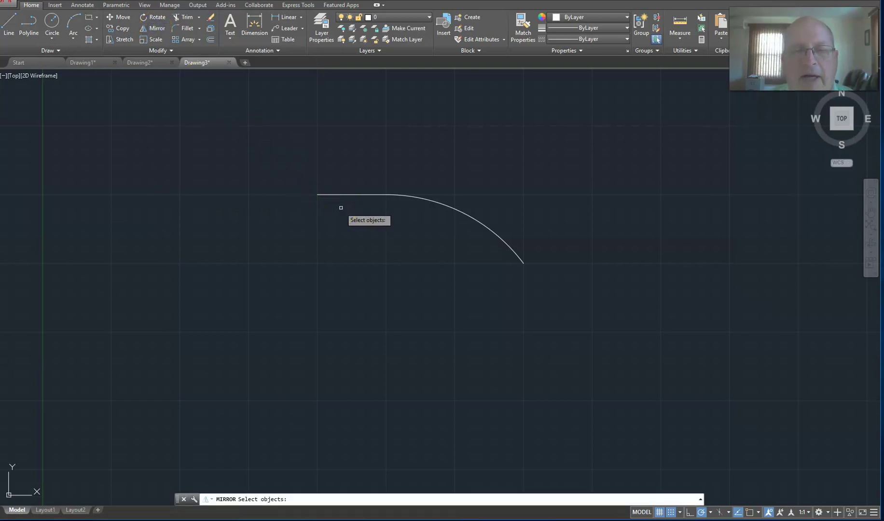
left_click(342, 195)
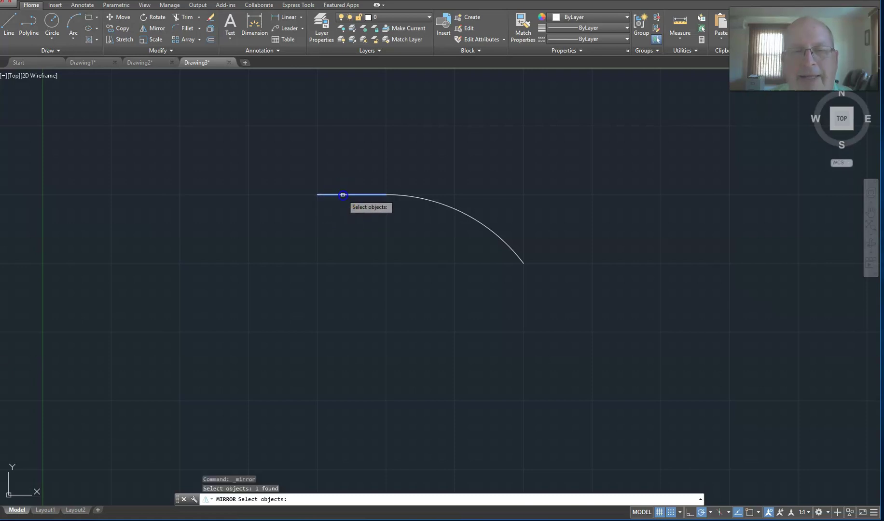
left_click(442, 204)
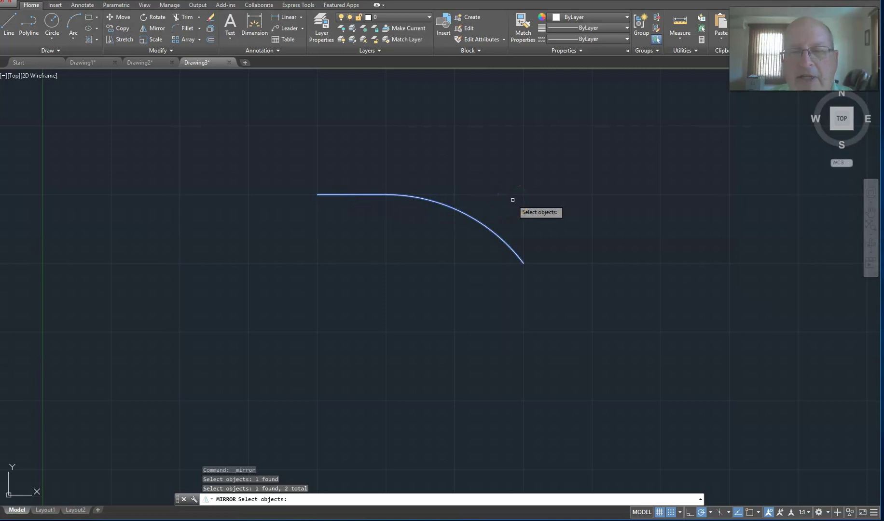
right_click(512, 199)
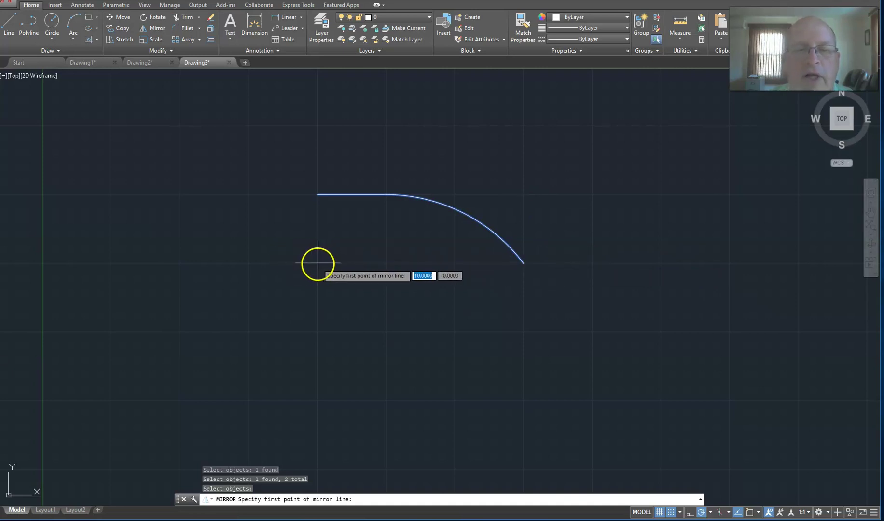
left_click(316, 263)
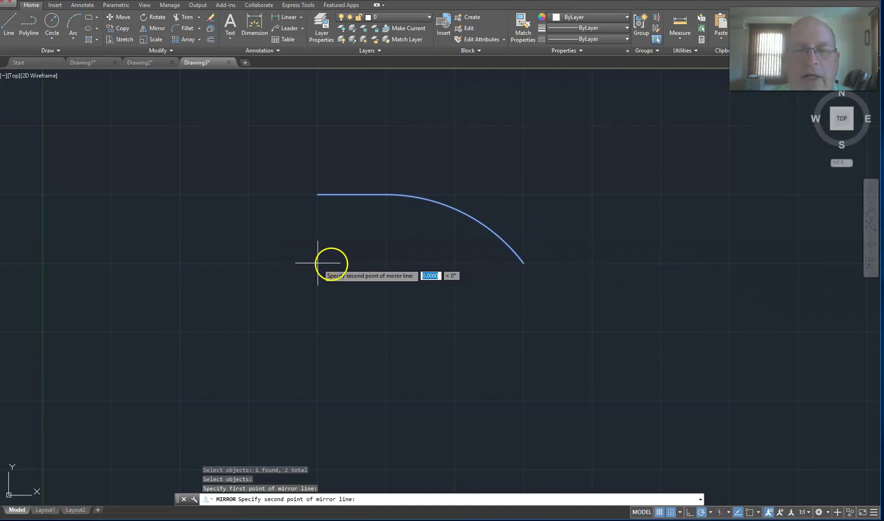
left_click(592, 263)
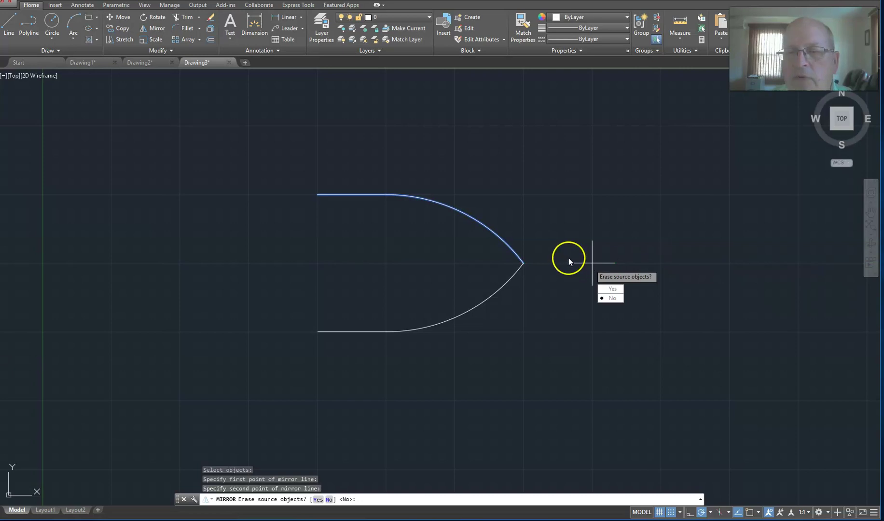
left_click(610, 298)
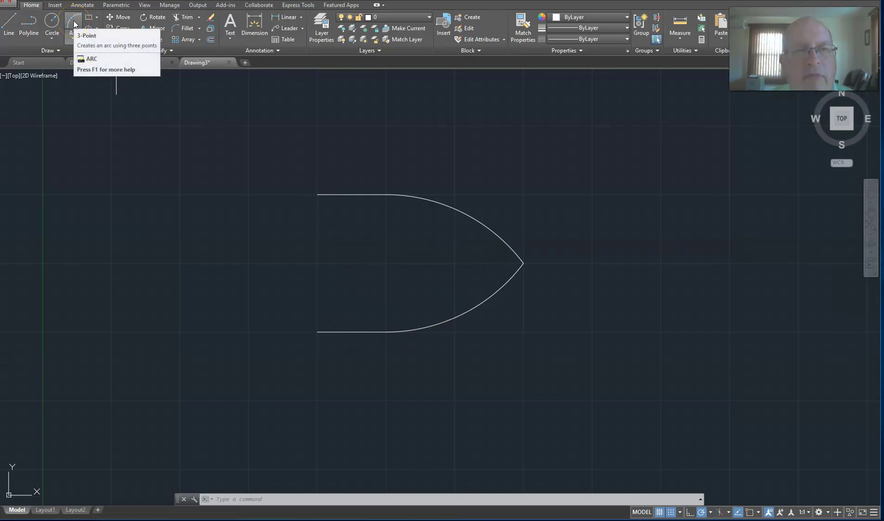
Draw a concave three-point back arc joining the top and bottom edges' left endpoints
right_click(250, 213)
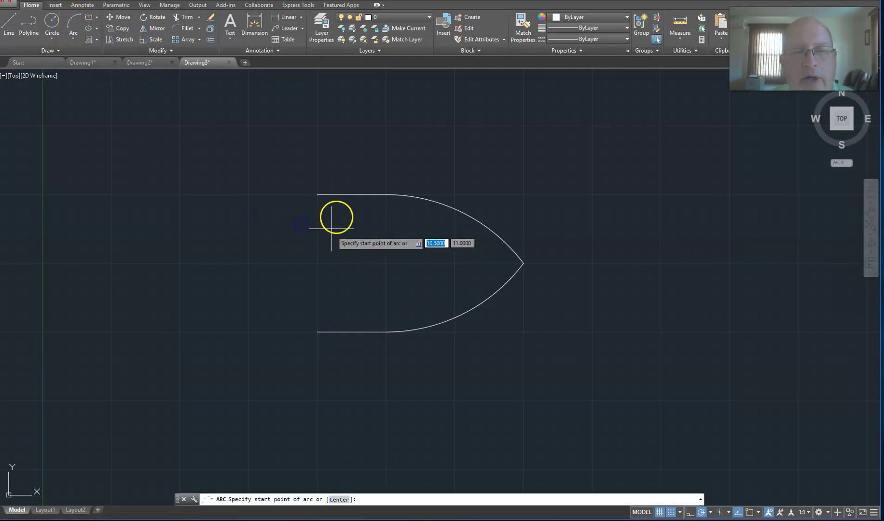
left_click(318, 194)
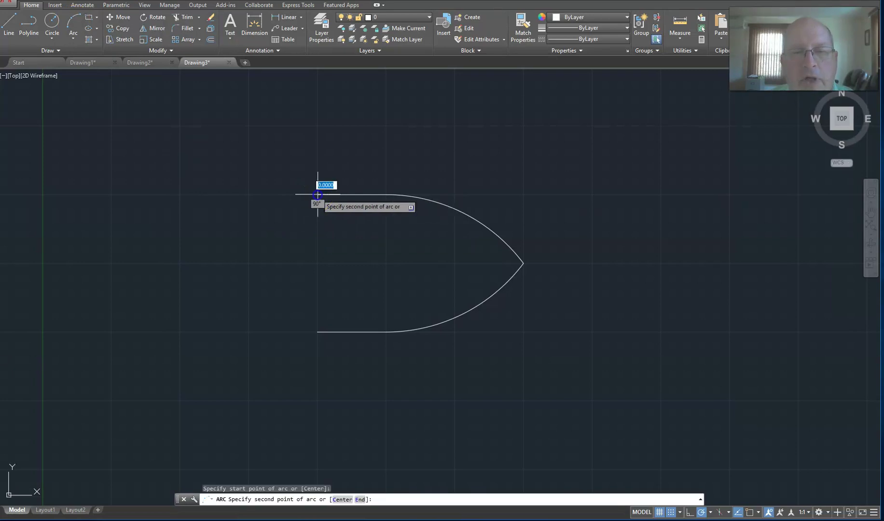
left_click(351, 262)
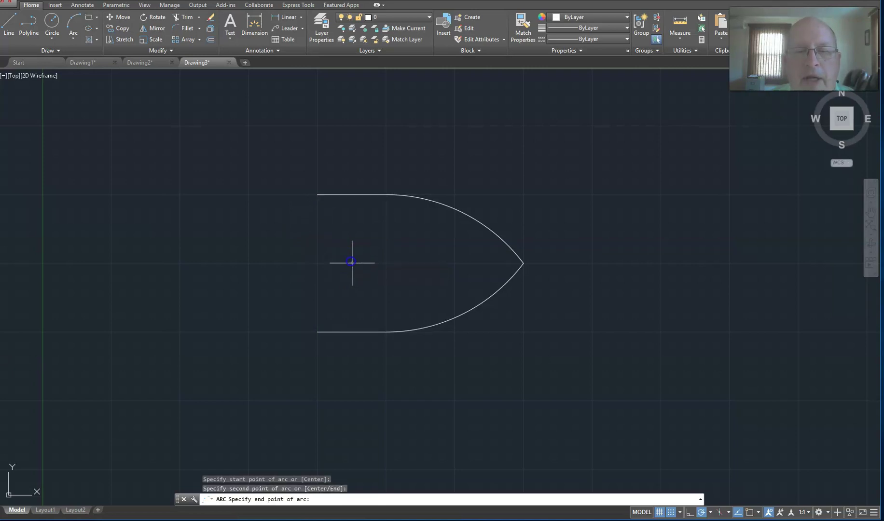
left_click(318, 332)
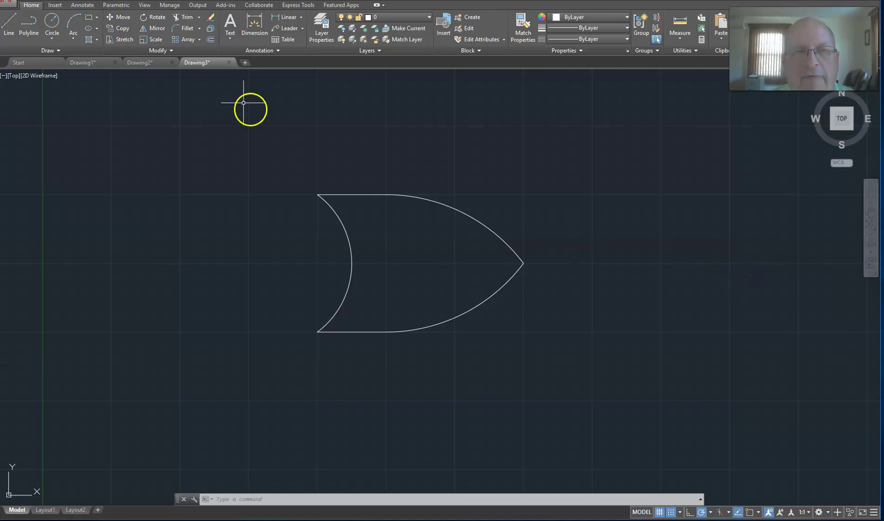
Add a 0.25-radius bubble circle touching the gate's tip, then switch to Drawing2
left_click(53, 21)
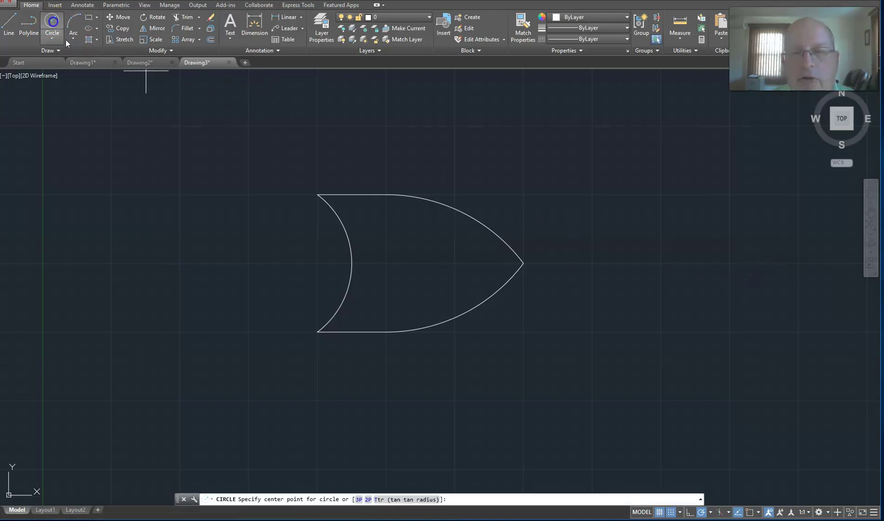
left_click(537, 263)
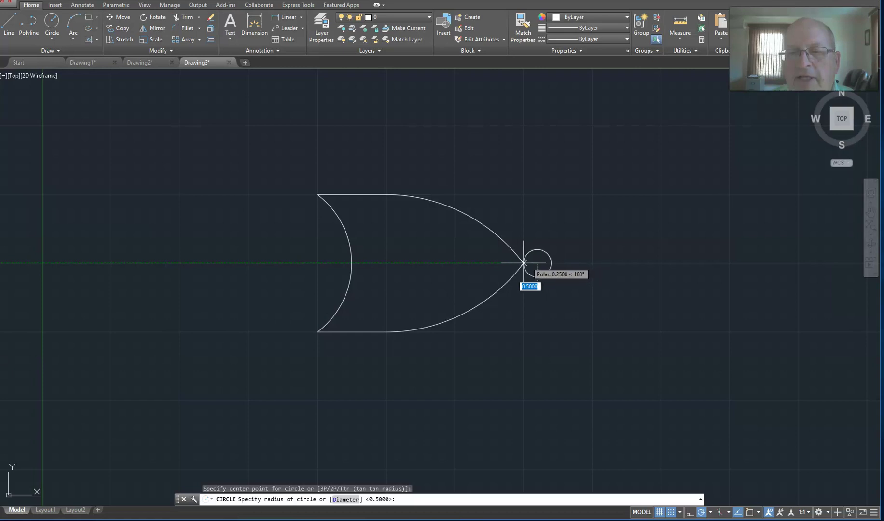
left_click(523, 263)
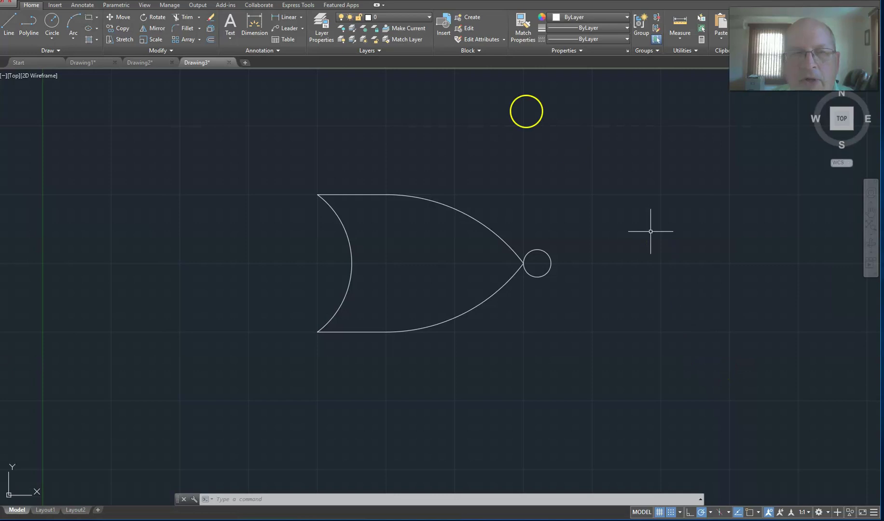
left_click(148, 63)
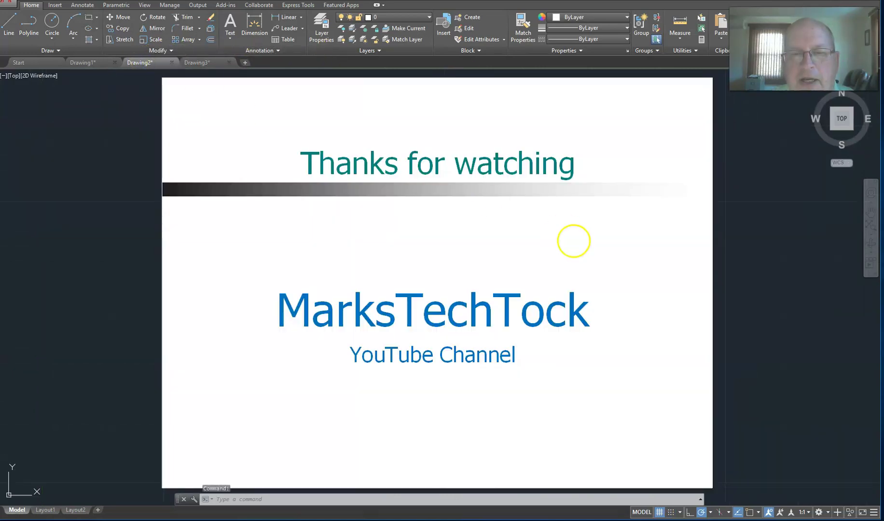